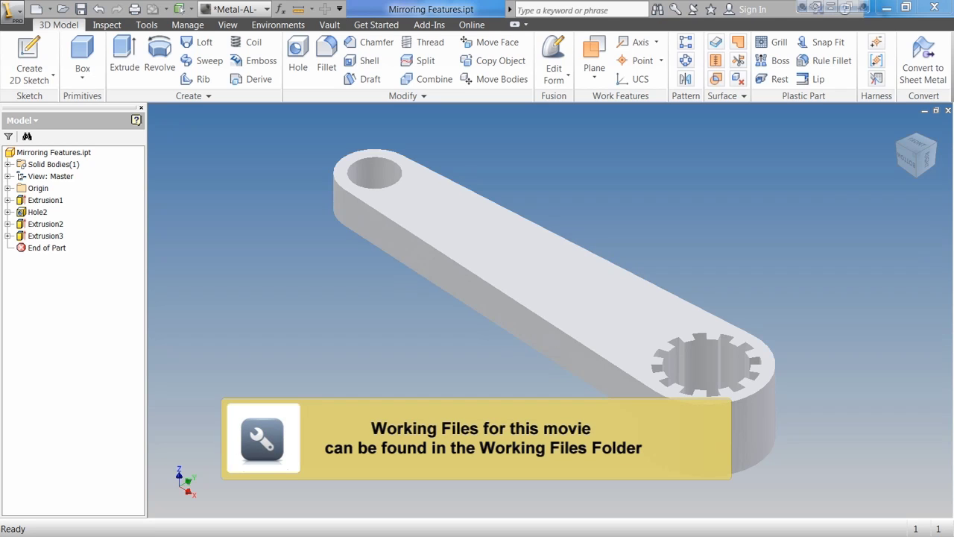
Mirror Extrusion1, Hole2 and Extrusion2 about the end face of the round boss to create a second parallel arm.
{"action": "left_click", "coordinate": [685, 79]}
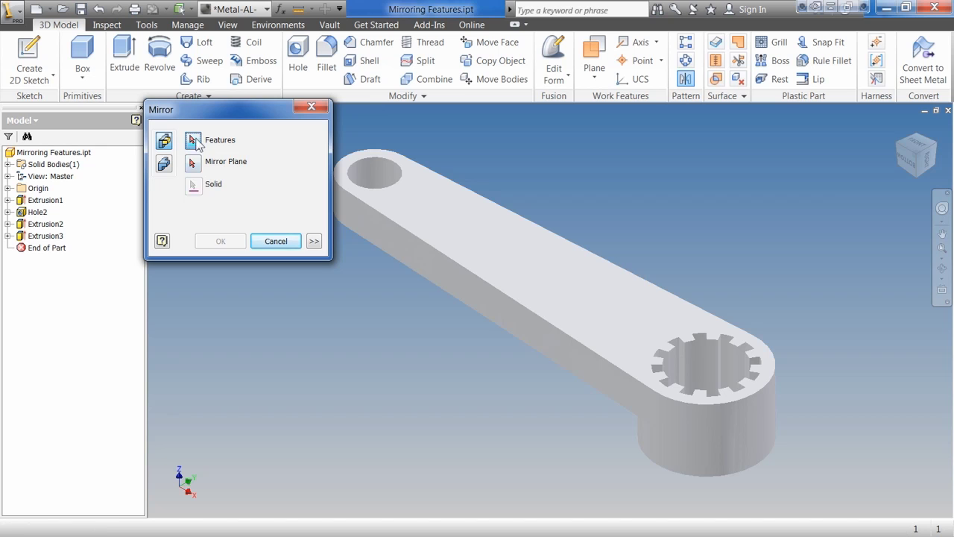
{"action": "left_click_drag", "start_coordinate": [219, 120], "coordinate": [176, 117]}
{"action": "left_click", "coordinate": [402, 186]}
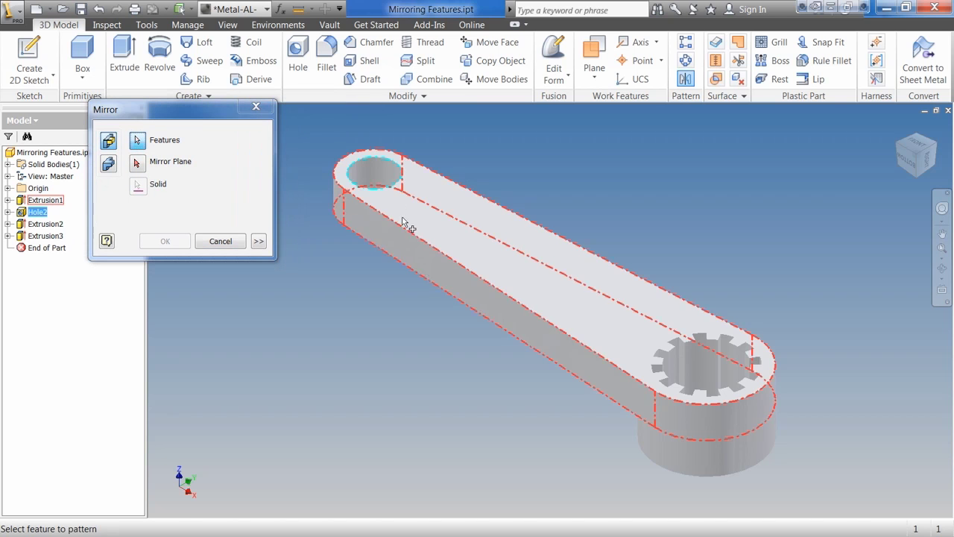
{"action": "left_click", "coordinate": [424, 263]}
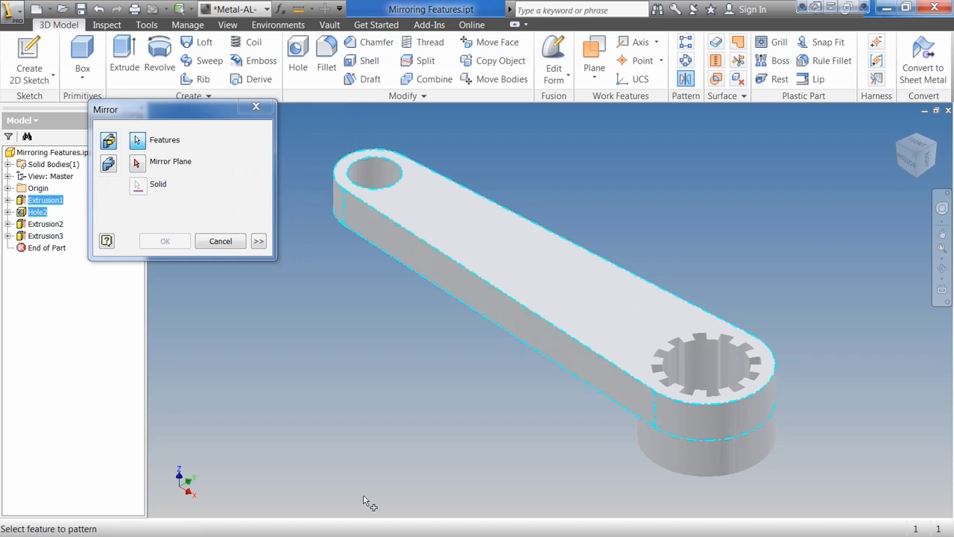
{"action": "left_click", "coordinate": [641, 451]}
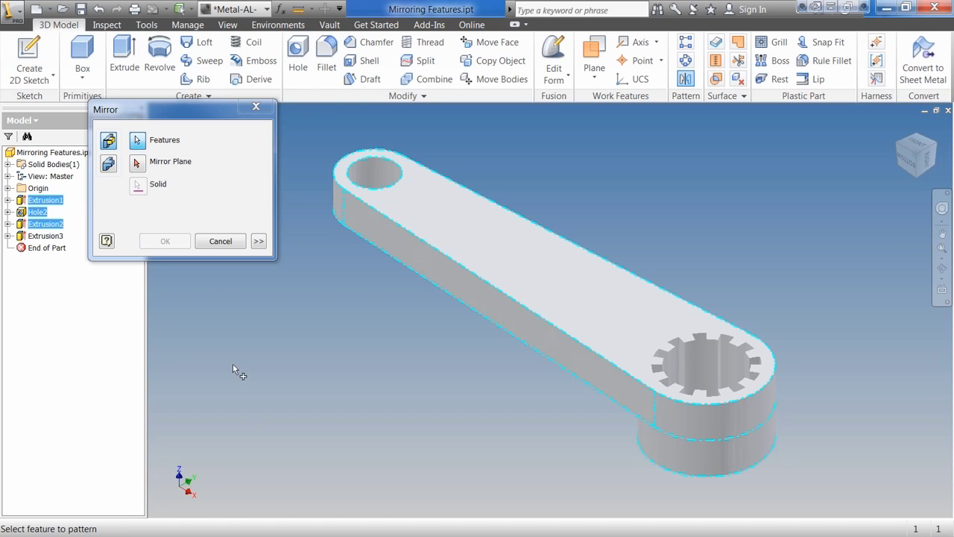
{"action": "left_click", "coordinate": [139, 164]}
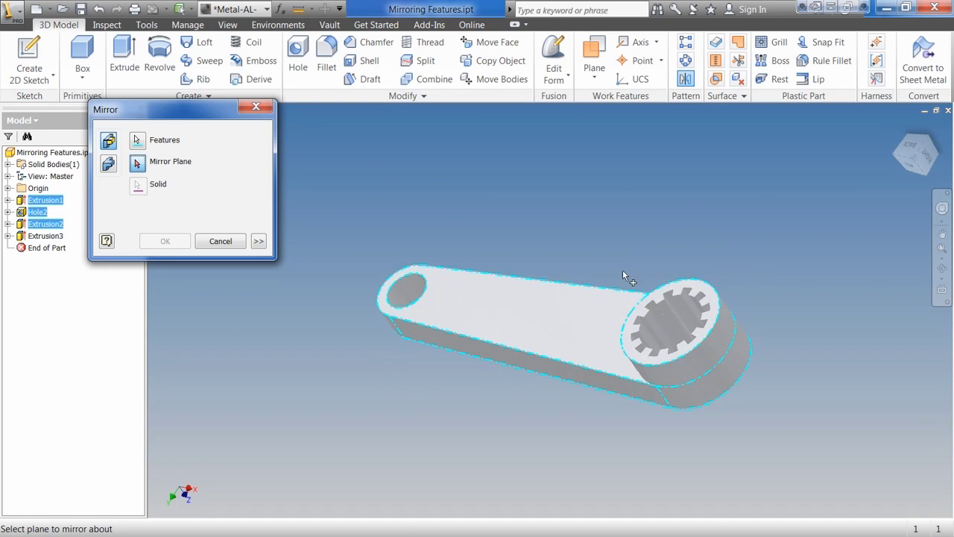
{"action": "left_click", "coordinate": [701, 292]}
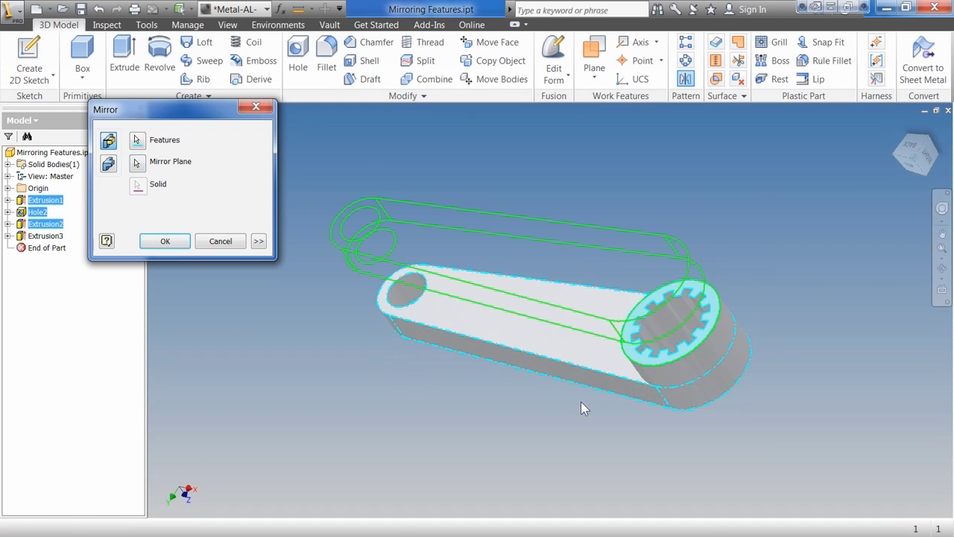
{"action": "middle_click_drag", "start_coordinate": [574, 401], "coordinate": [515, 376], "text": "shift"}
{"action": "left_click", "coordinate": [179, 241]}
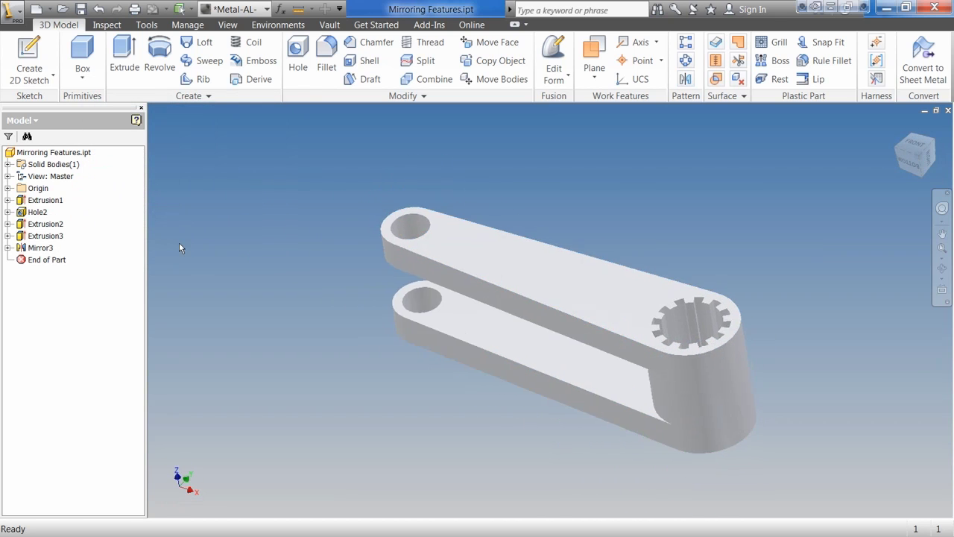
Mirror Extrusion1, Hole2, Extrusion2 and Mirror3 about the origin YZ plane to form a double-ended link.
{"action": "key", "text": "F5"}
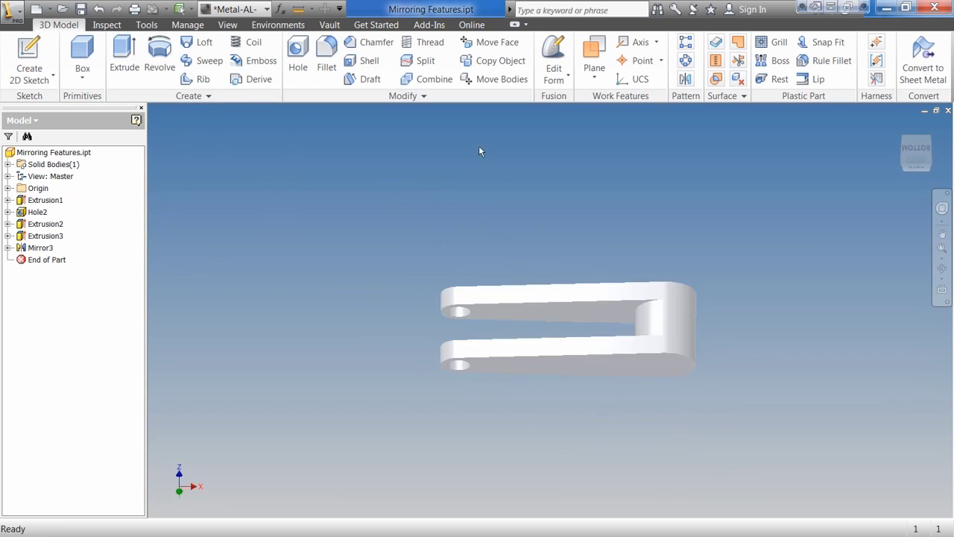
{"action": "key", "text": "F5"}
{"action": "left_click", "coordinate": [684, 78]}
{"action": "left_click", "coordinate": [471, 332]}
{"action": "key", "text": "F6"}
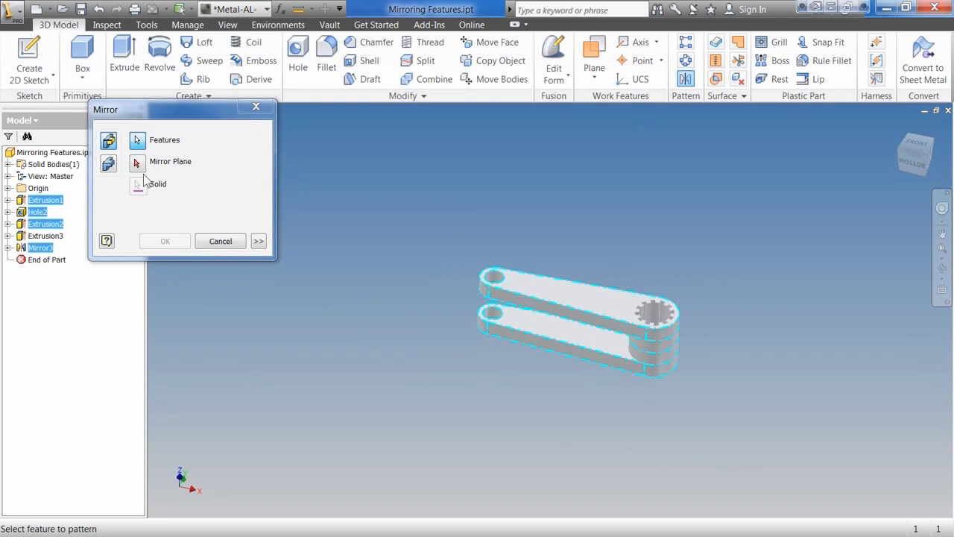
{"action": "left_click", "coordinate": [138, 163]}
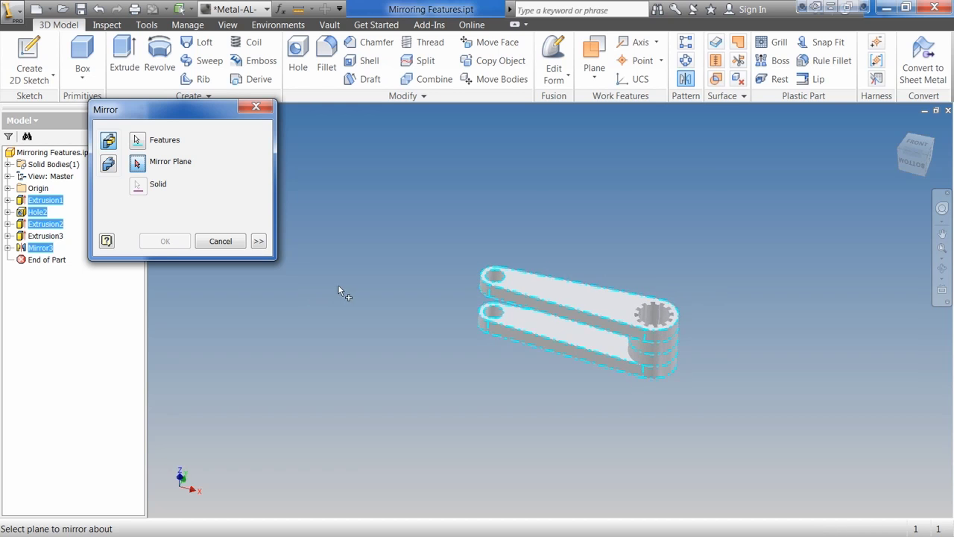
{"action": "middle_click_drag", "start_coordinate": [337, 285], "coordinate": [297, 276], "text": "shift"}
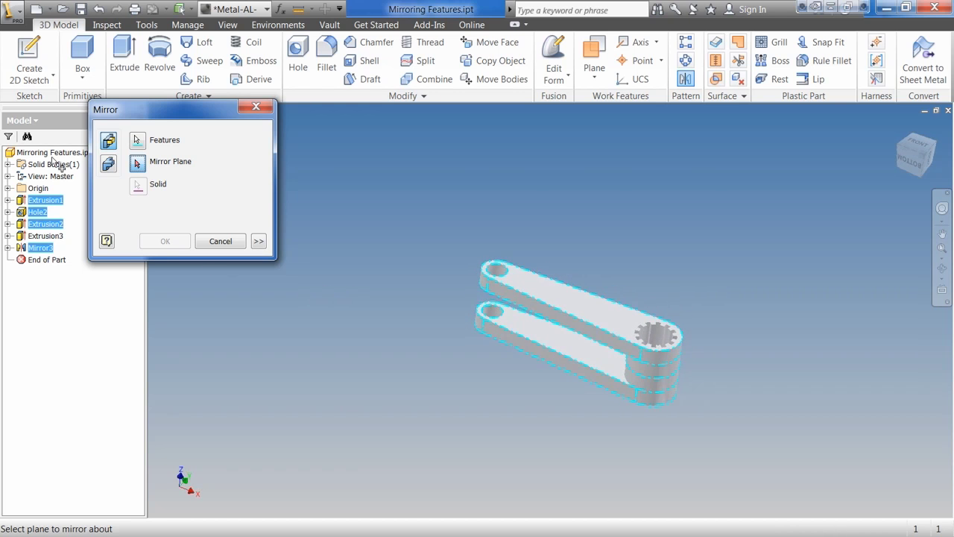
{"action": "left_click", "coordinate": [7, 188]}
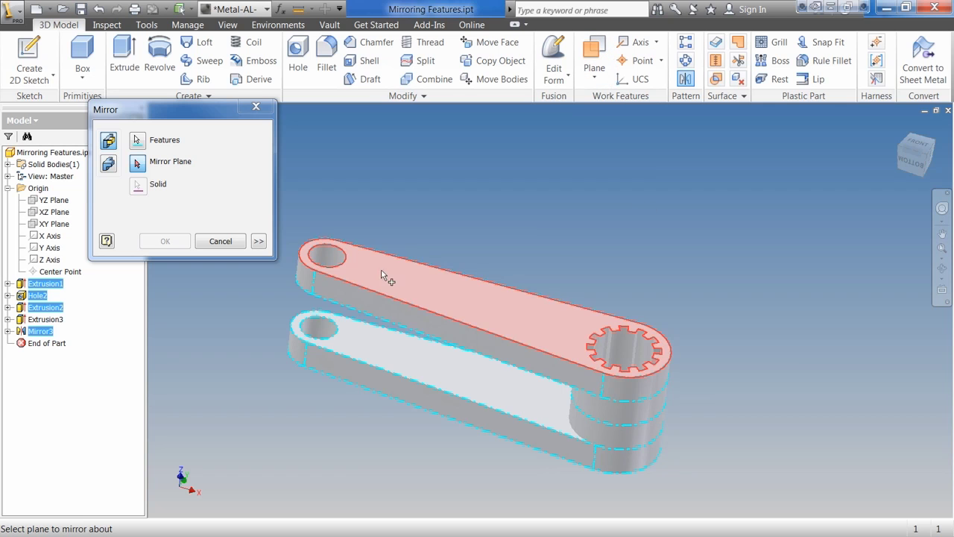
{"action": "key", "text": "F5"}
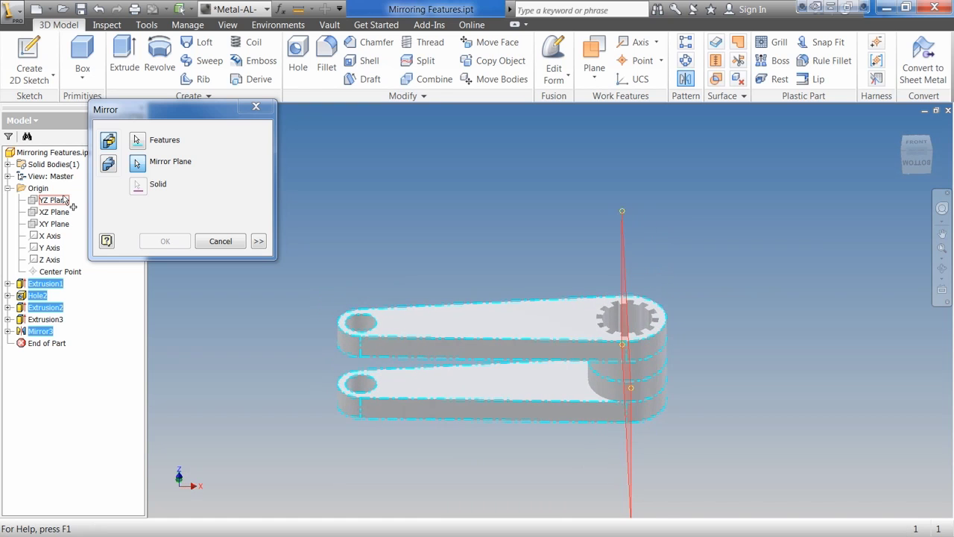
{"action": "left_click", "coordinate": [68, 201]}
{"action": "key", "text": "F5"}
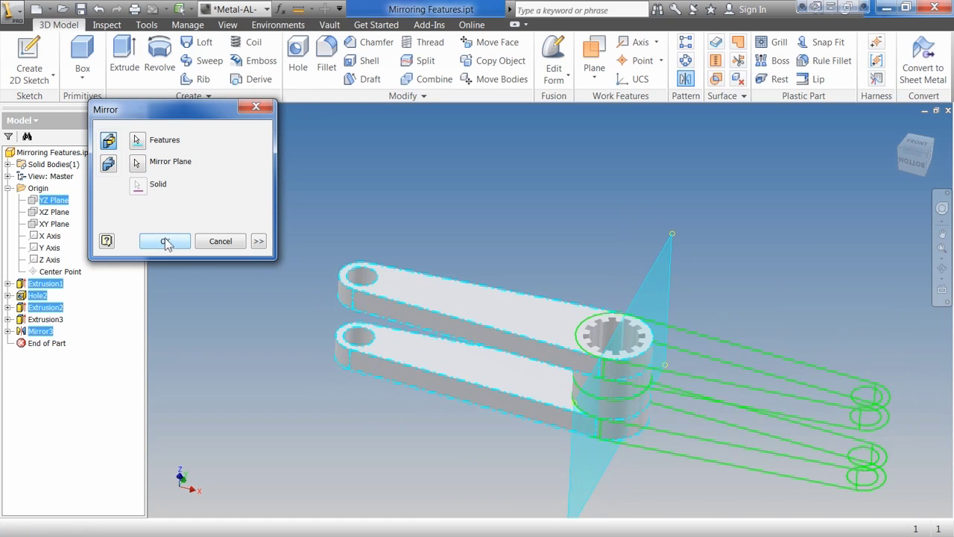
{"action": "left_click", "coordinate": [165, 240]}
Reorder the toothed cut Extrusion3 so that it comes after Mirror4 in the feature history.
{"action": "key", "text": "F5"}
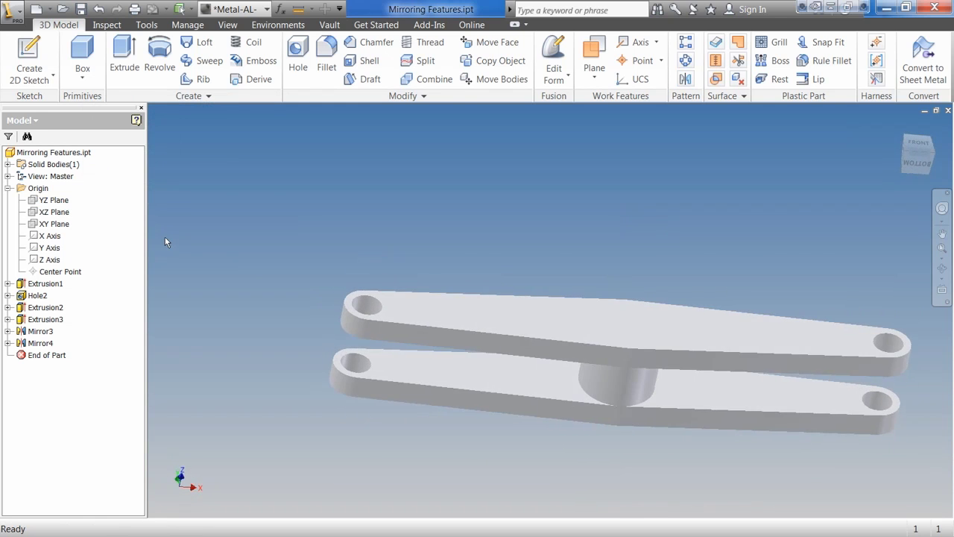
{"action": "key", "text": "F5"}
{"action": "key", "text": "F5"}
{"action": "key", "text": "F5"}
{"action": "key", "text": "F5"}
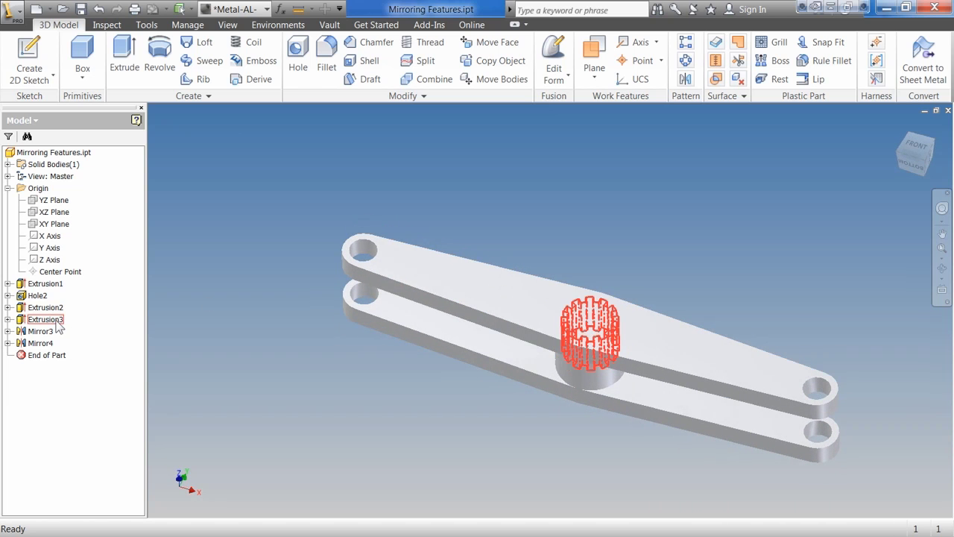
{"action": "left_click", "coordinate": [60, 322]}
{"action": "key", "text": "F5"}
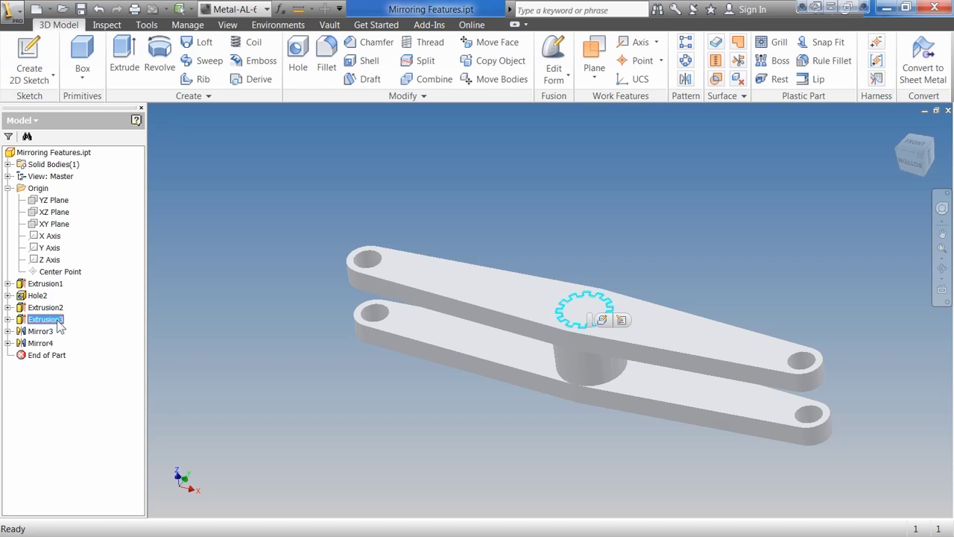
{"action": "left_click_drag", "start_coordinate": [31, 320], "coordinate": [28, 348]}
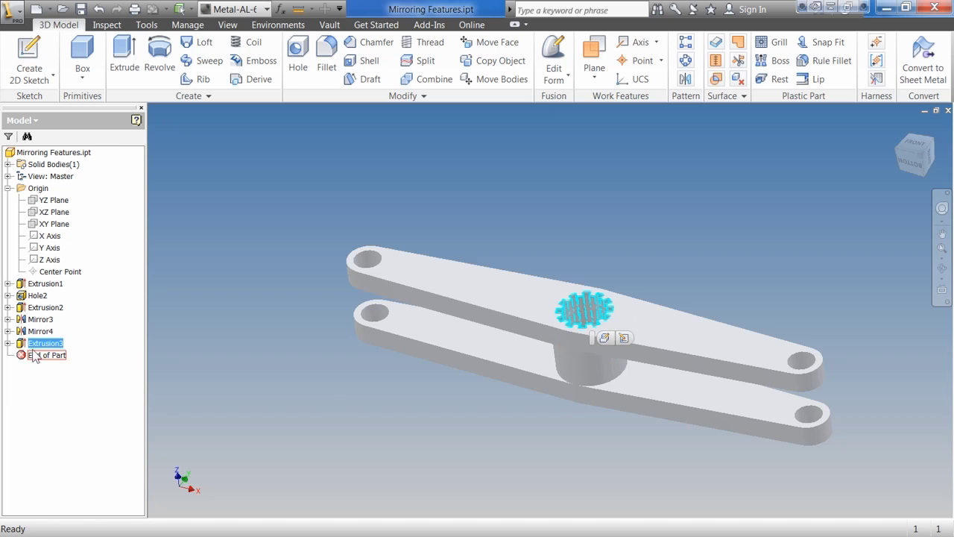
Open the feature settings of Extrusion3 to examine its extents and close them again.
{"action": "left_click", "coordinate": [46, 355]}
{"action": "double_click", "coordinate": [45, 343]}
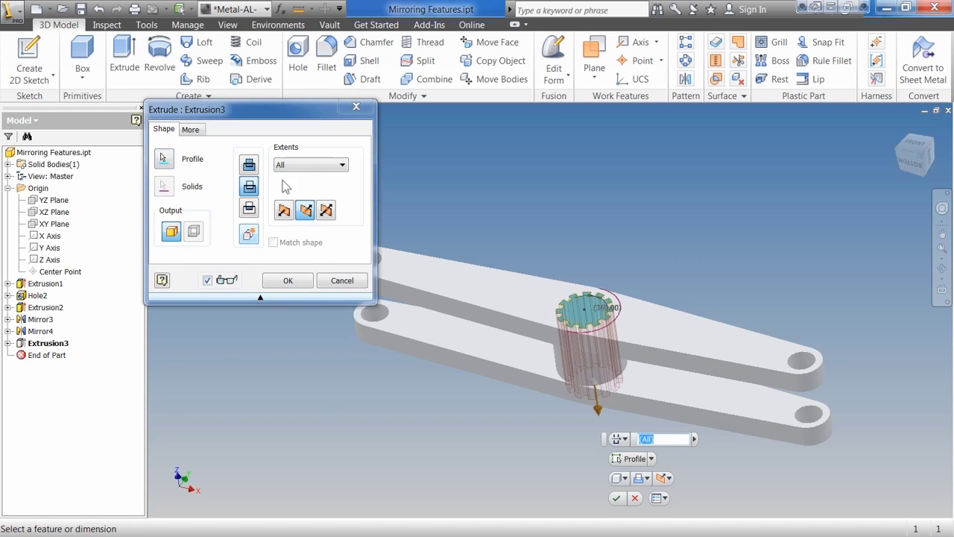
{"action": "left_click", "coordinate": [328, 280]}
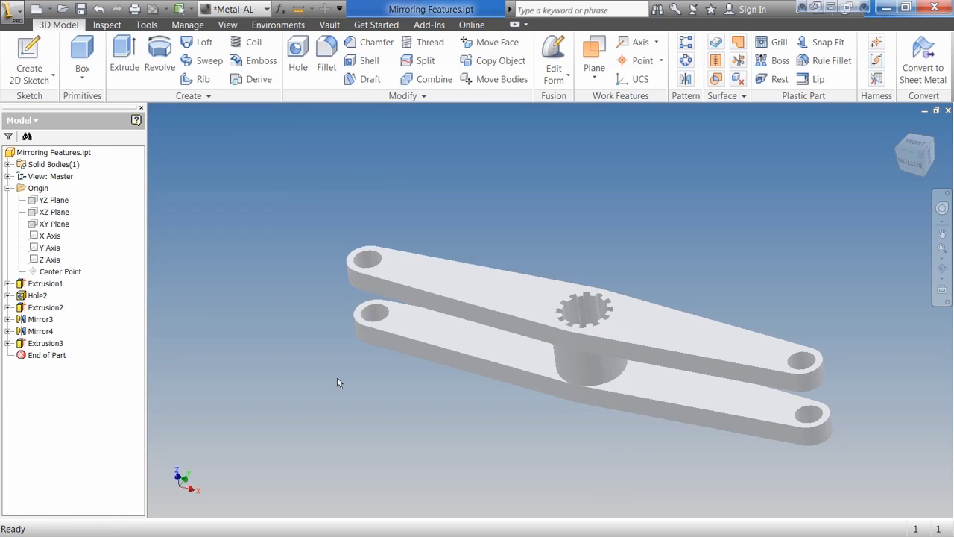
Roll the part history back by moving the End of Part marker to directly after Mirror3.
{"action": "key", "text": "F6"}
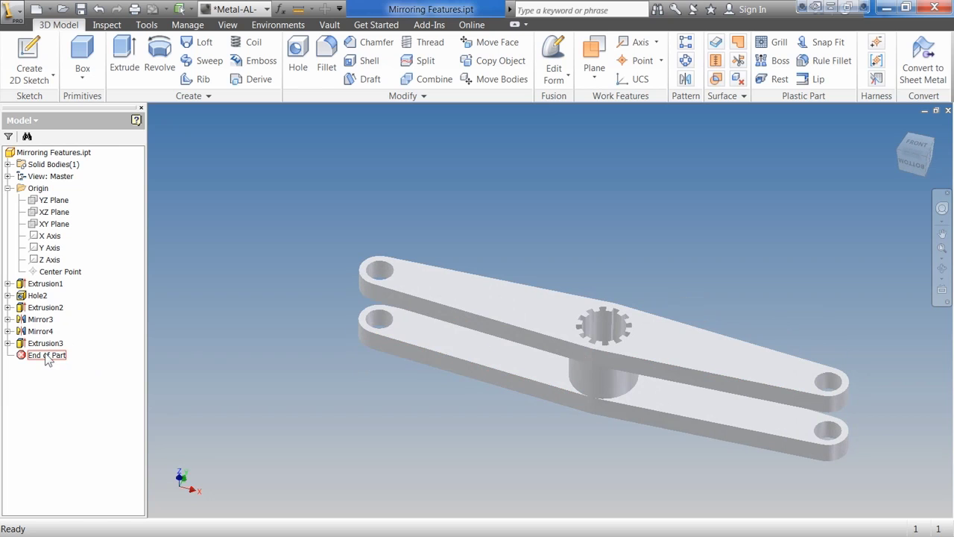
{"action": "left_click", "coordinate": [34, 319]}
{"action": "right_click", "coordinate": [32, 318]}
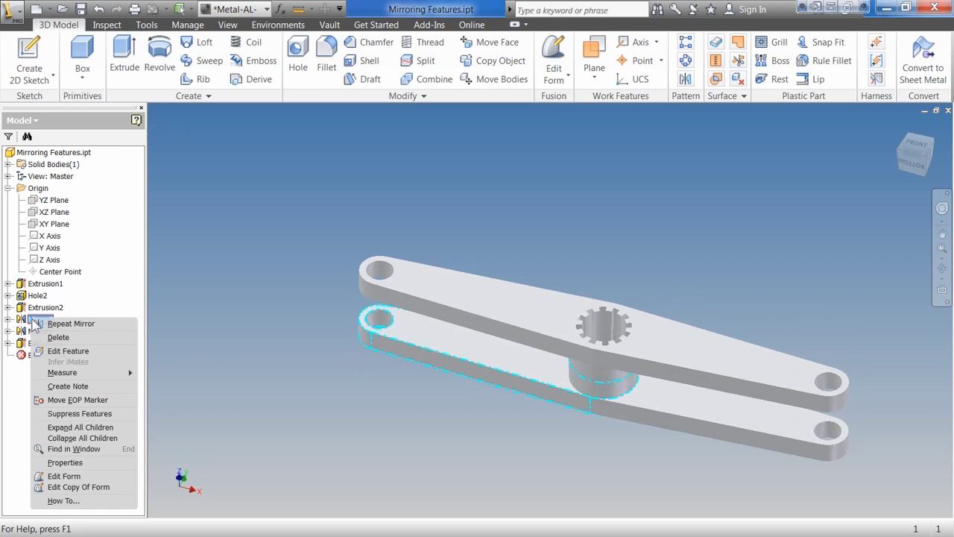
{"action": "left_click", "coordinate": [29, 331]}
{"action": "left_click", "coordinate": [29, 331]}
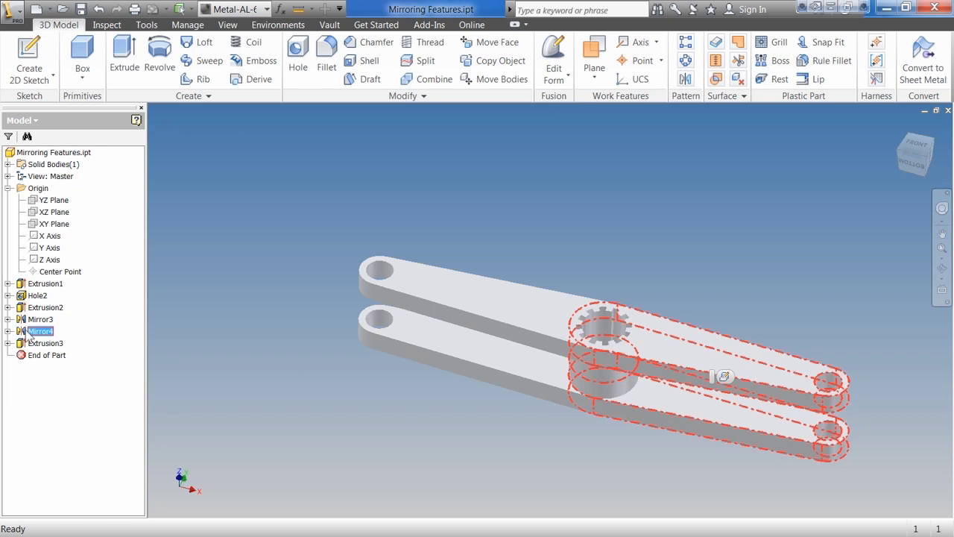
{"action": "right_click", "coordinate": [27, 335]}
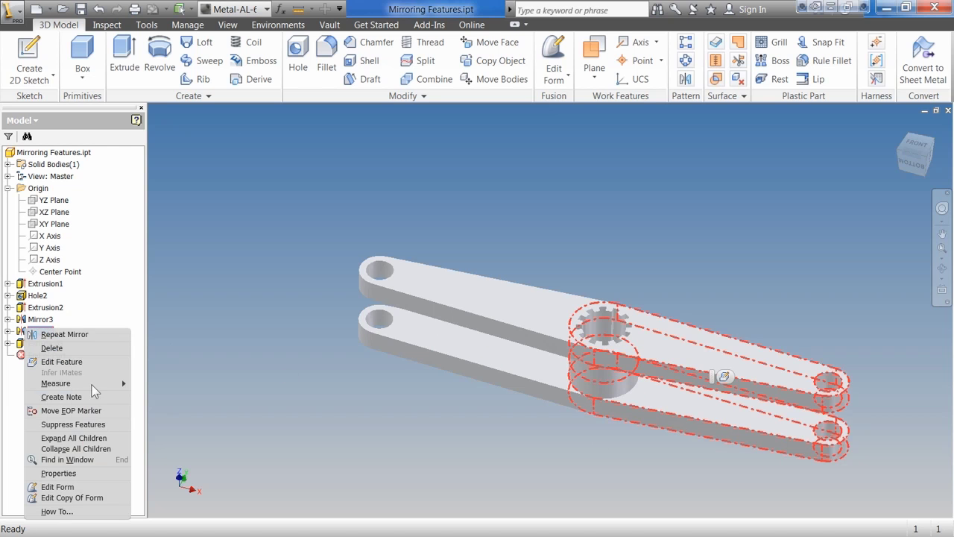
{"action": "left_click", "coordinate": [97, 410]}
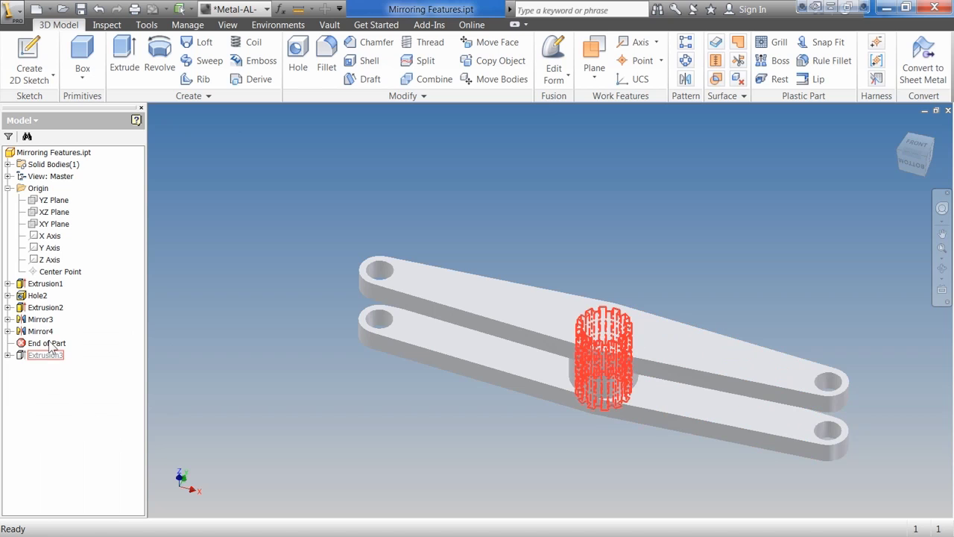
{"action": "right_click", "coordinate": [32, 319]}
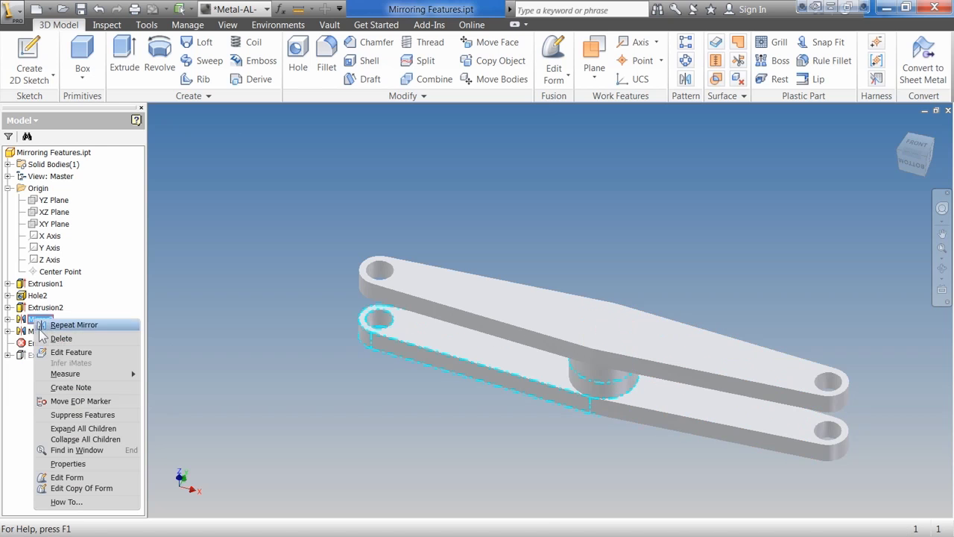
{"action": "left_click", "coordinate": [65, 400]}
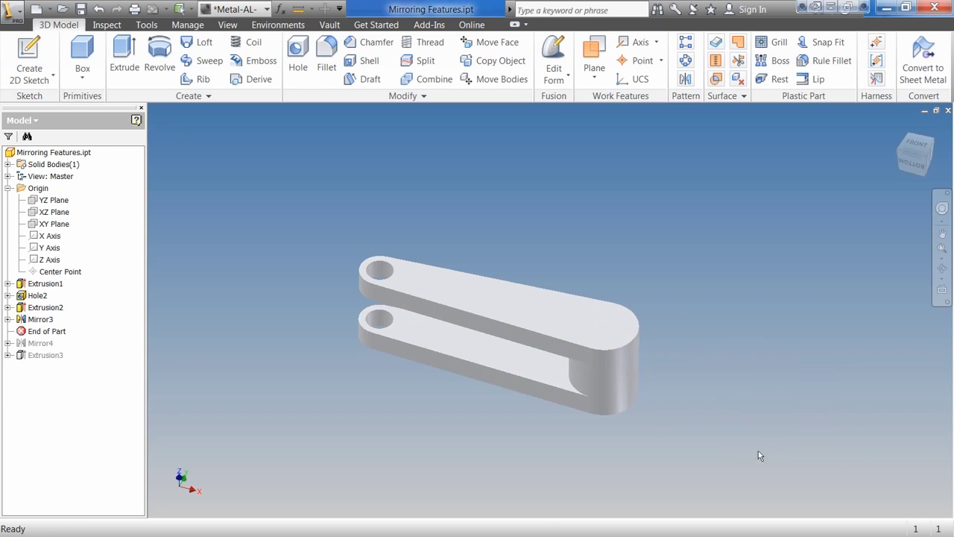
Start a sketch on the lower arm's inner face and draw a 35 mm by 8 mm centre rectangle on its midline.
{"action": "left_click", "coordinate": [30, 63]}
{"action": "left_click", "coordinate": [498, 351]}
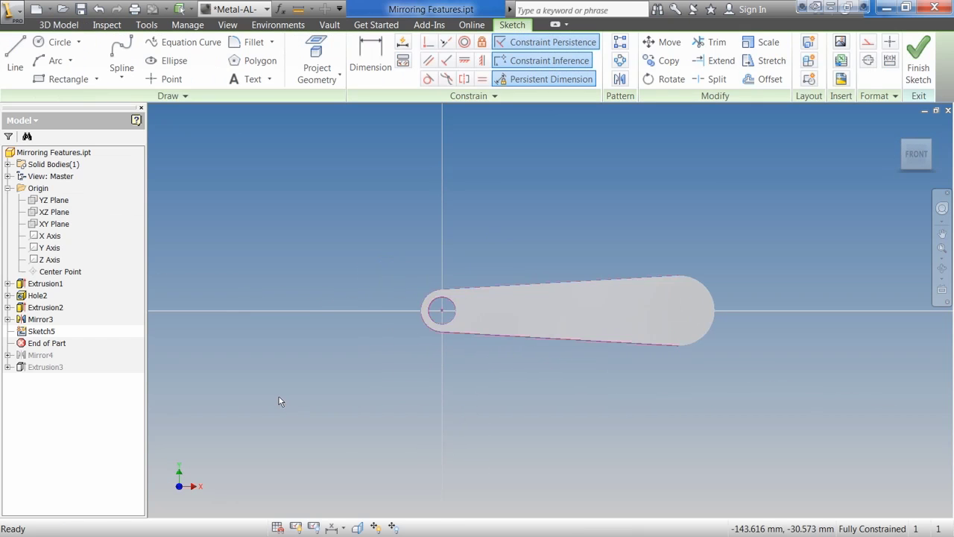
{"action": "left_click", "coordinate": [96, 79]}
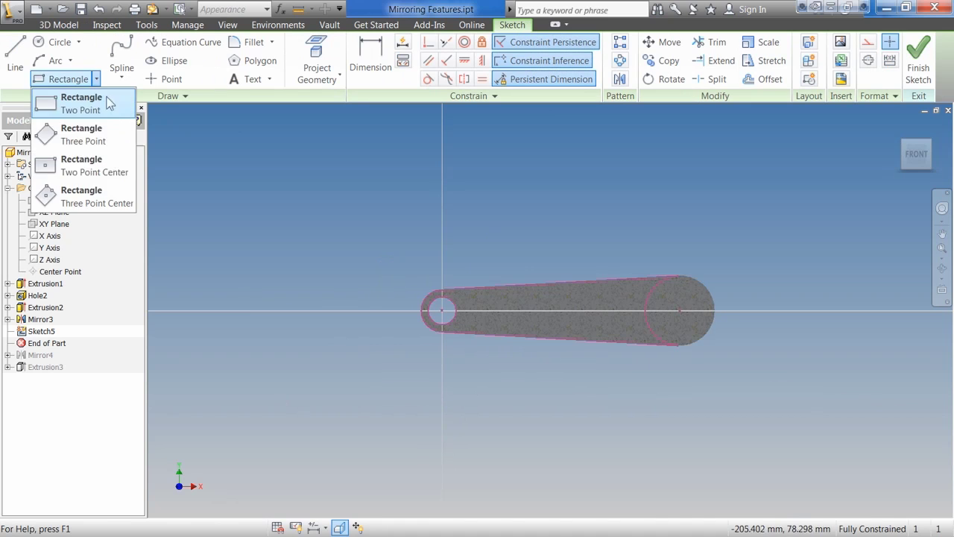
{"action": "left_click", "coordinate": [75, 166]}
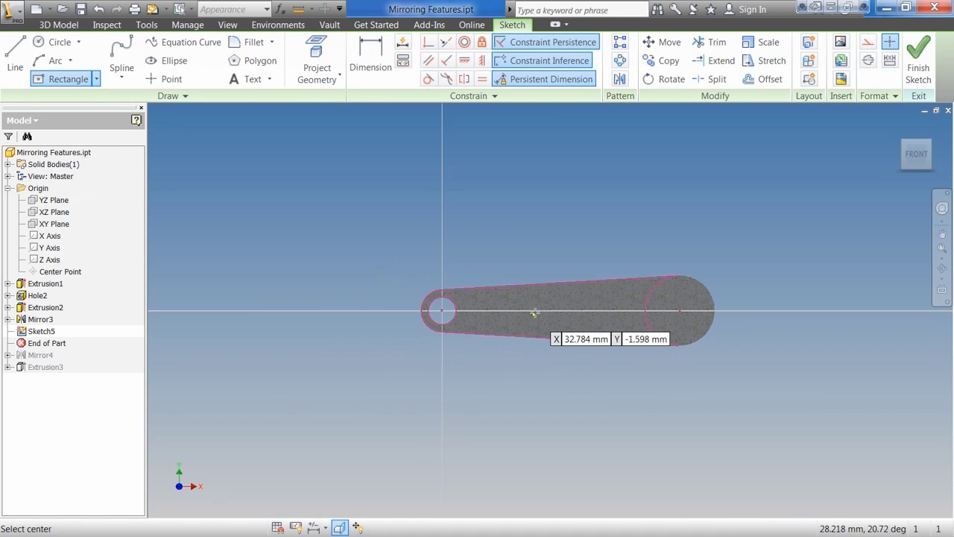
{"action": "left_click", "coordinate": [536, 310]}
{"action": "type", "text": "35"}
{"action": "key", "text": "Tab"}
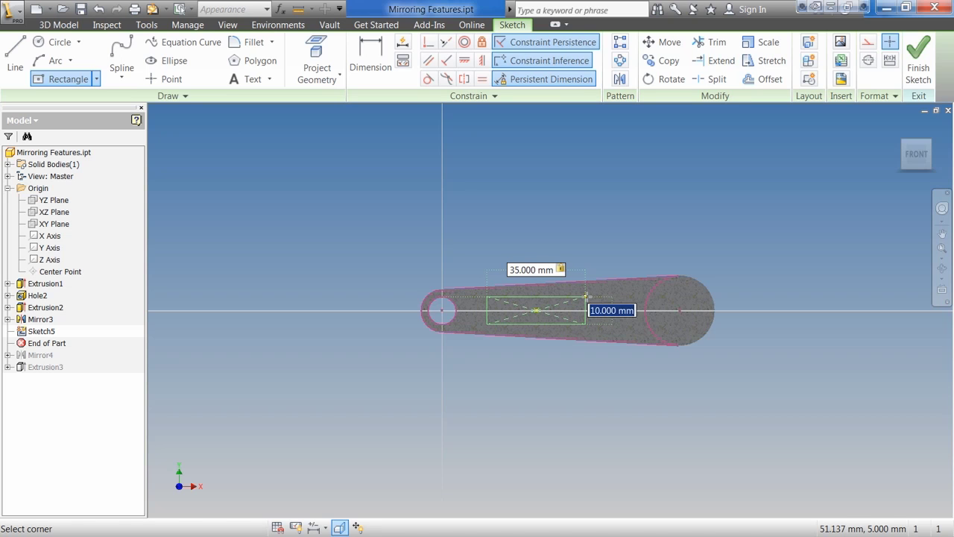
{"action": "type", "text": "7"}
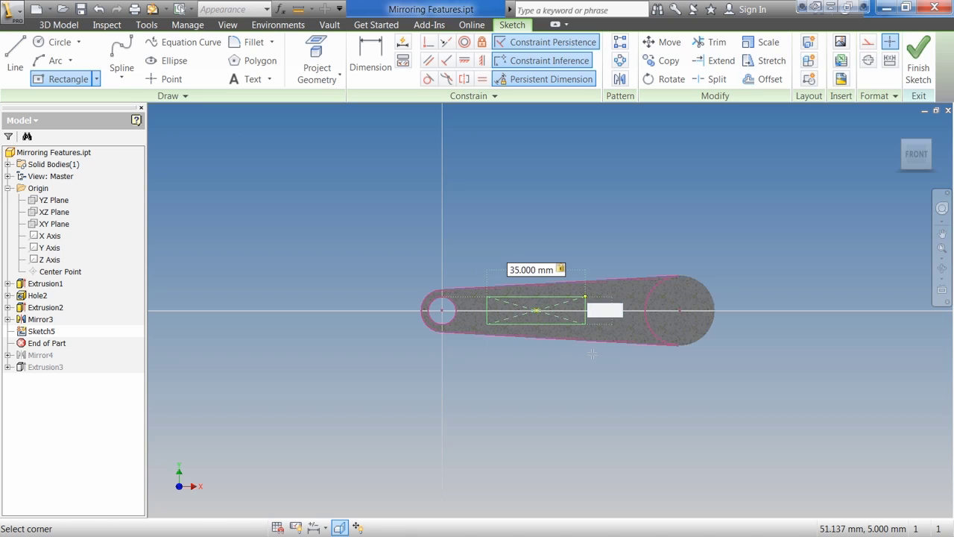
{"action": "key", "text": "Return"}
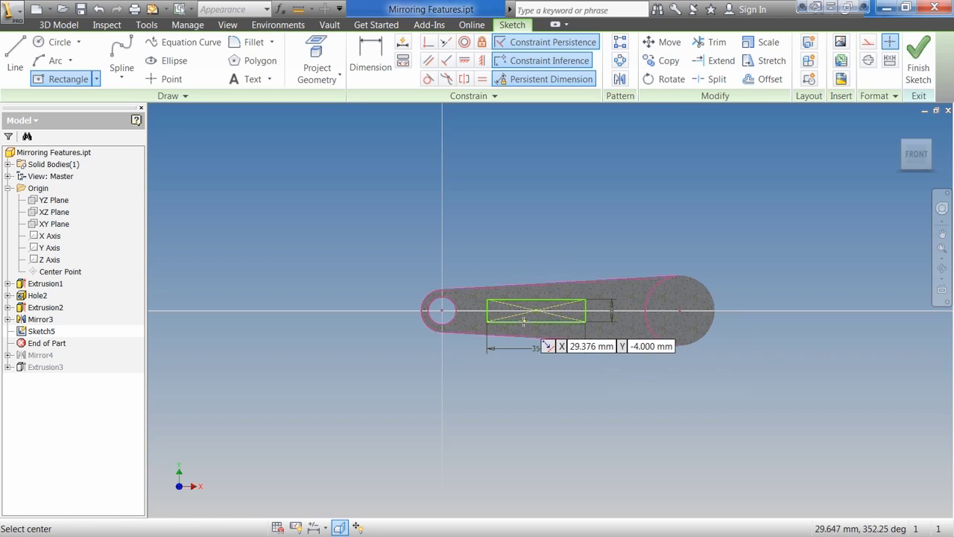
Dimension the rectangle's centre 40 mm horizontally from the arm's hole centre and finish the sketch.
{"action": "key", "text": "d"}
{"action": "left_click", "coordinate": [442, 310]}
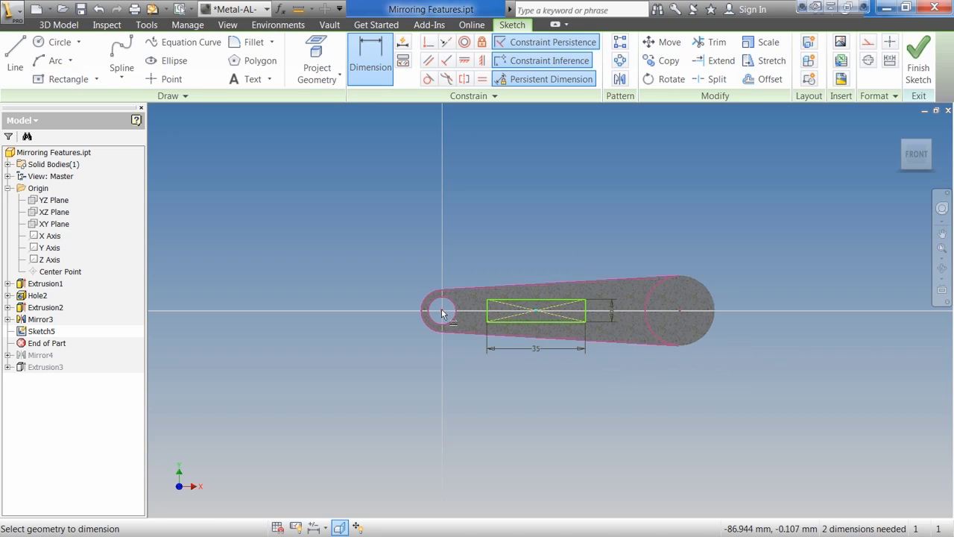
{"action": "left_click", "coordinate": [536, 310]}
{"action": "left_click", "coordinate": [481, 248]}
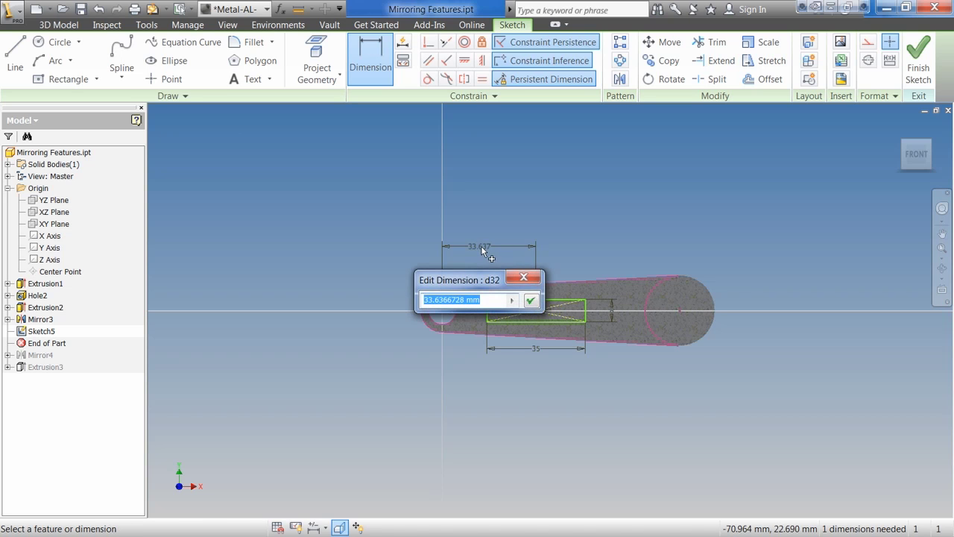
{"action": "type", "text": "40"}
{"action": "key", "text": "Return"}
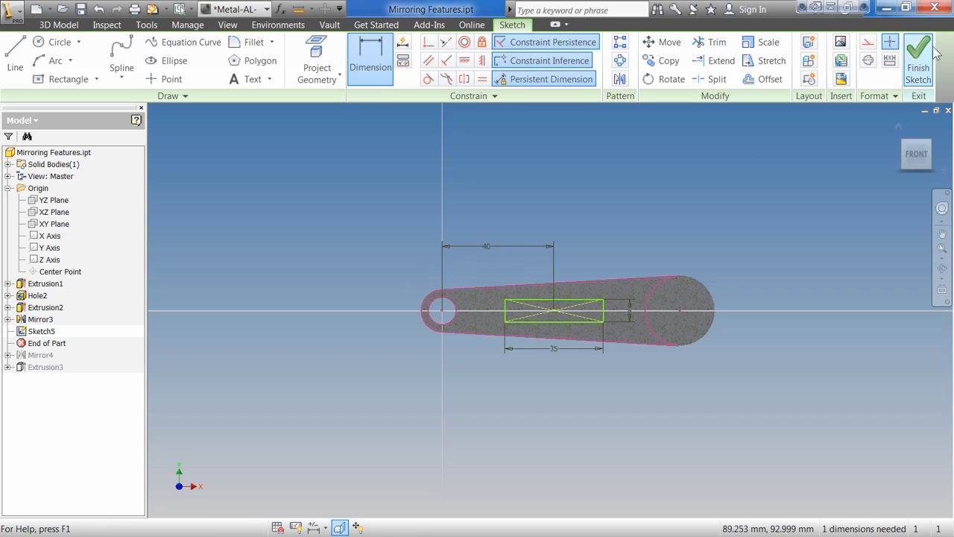
{"action": "left_click", "coordinate": [918, 60]}
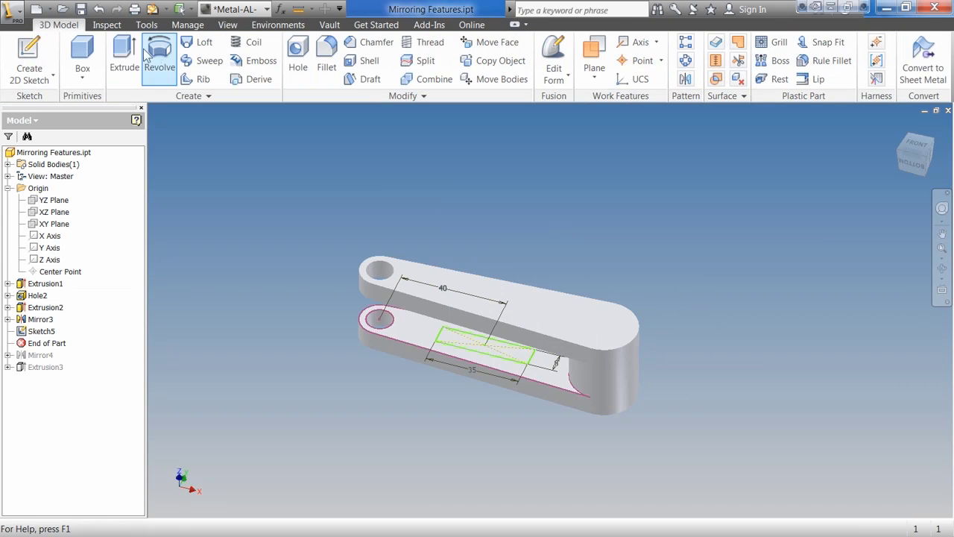
Extrude the rectangle as a joined solid with To Next extents, bridging the lower and upper arms.
{"action": "left_click", "coordinate": [124, 56]}
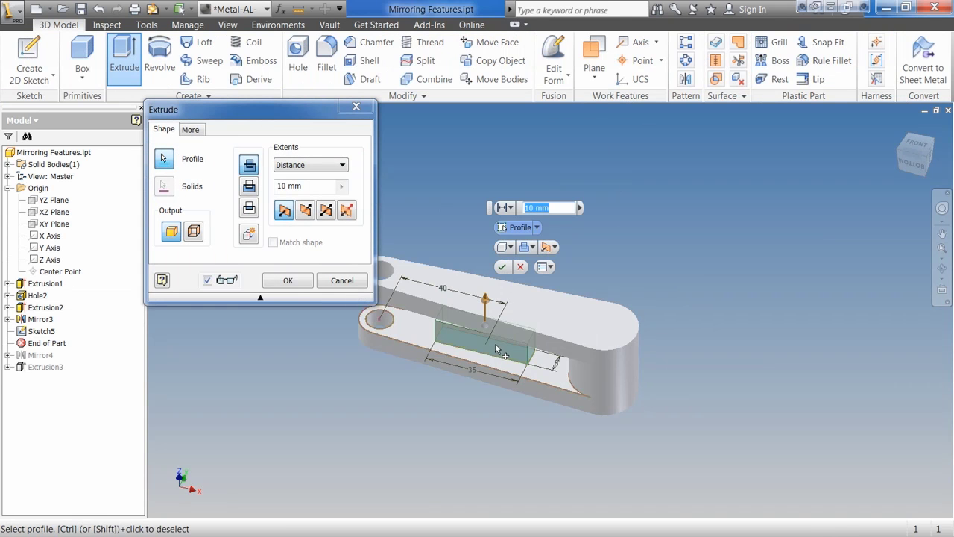
{"action": "left_click", "coordinate": [309, 165]}
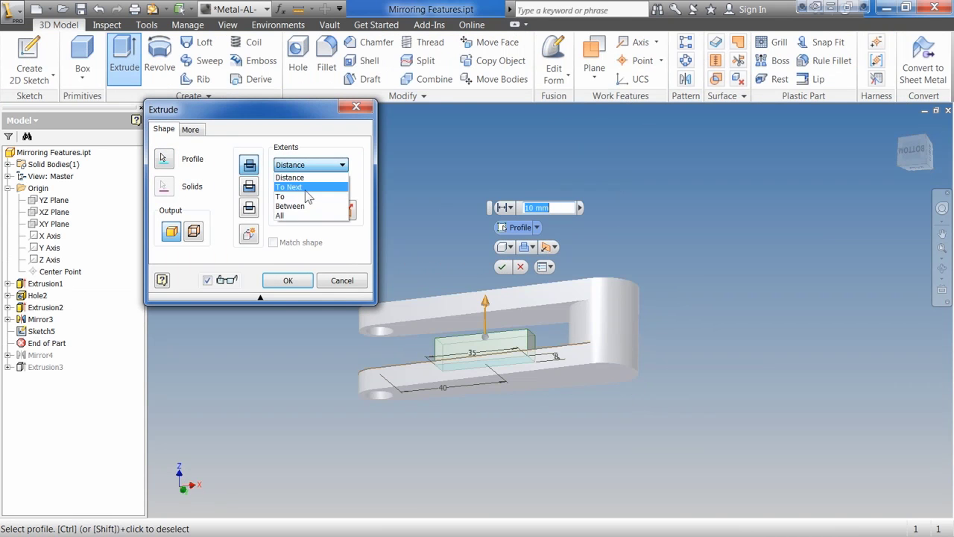
{"action": "left_click", "coordinate": [307, 187]}
{"action": "left_click", "coordinate": [285, 287]}
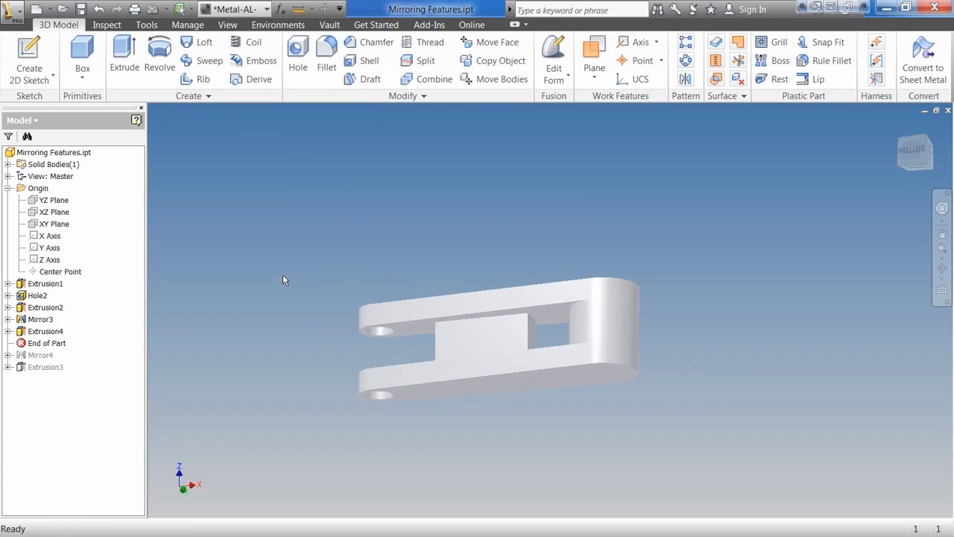
Start a 2 mm constant fillet in Feature select mode and pick the bridging block Extrusion4 to include its upright edges.
{"action": "left_click", "coordinate": [326, 58]}
{"action": "left_click", "coordinate": [301, 144]}
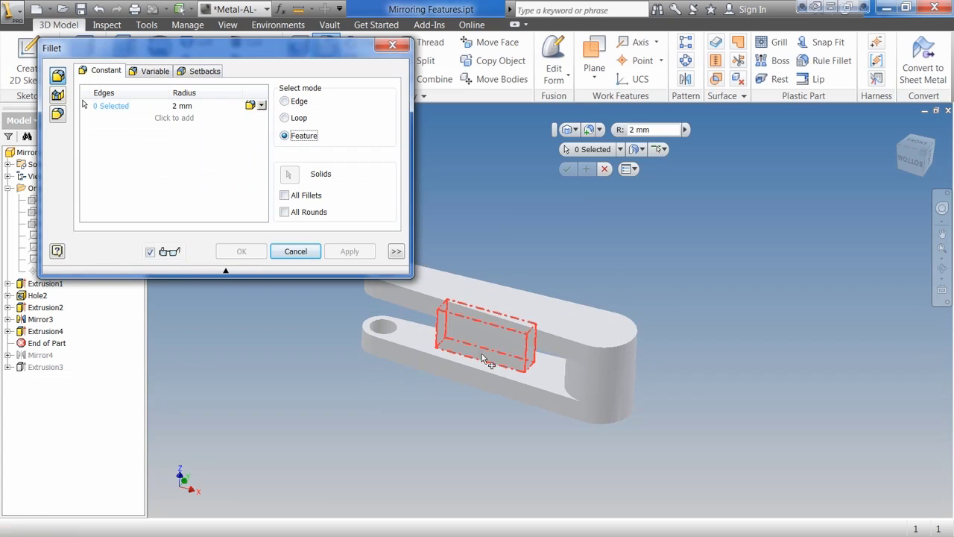
{"action": "left_click", "coordinate": [49, 330]}
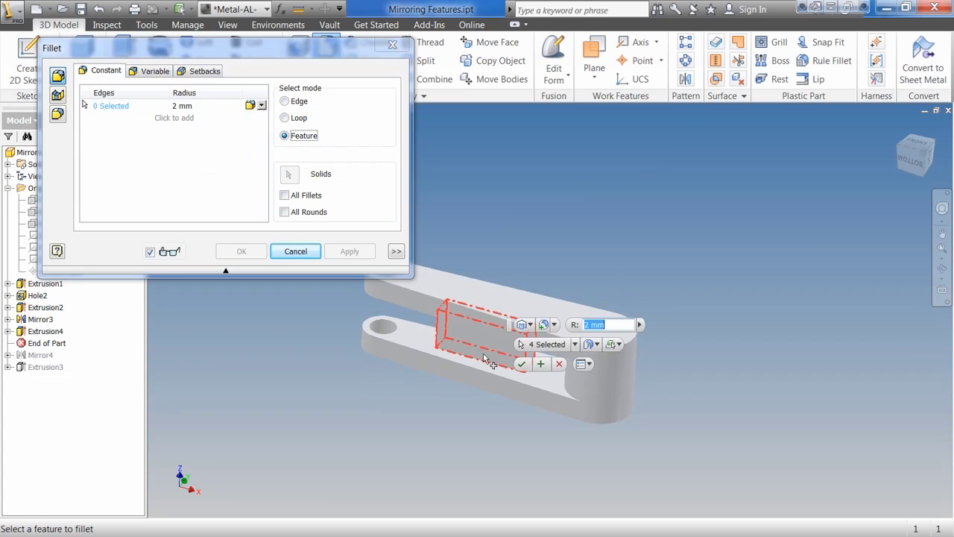
Add the block's edge loops at both arm faces to the 2 mm fillet using Loop select mode, and apply it.
{"action": "left_click", "coordinate": [284, 118]}
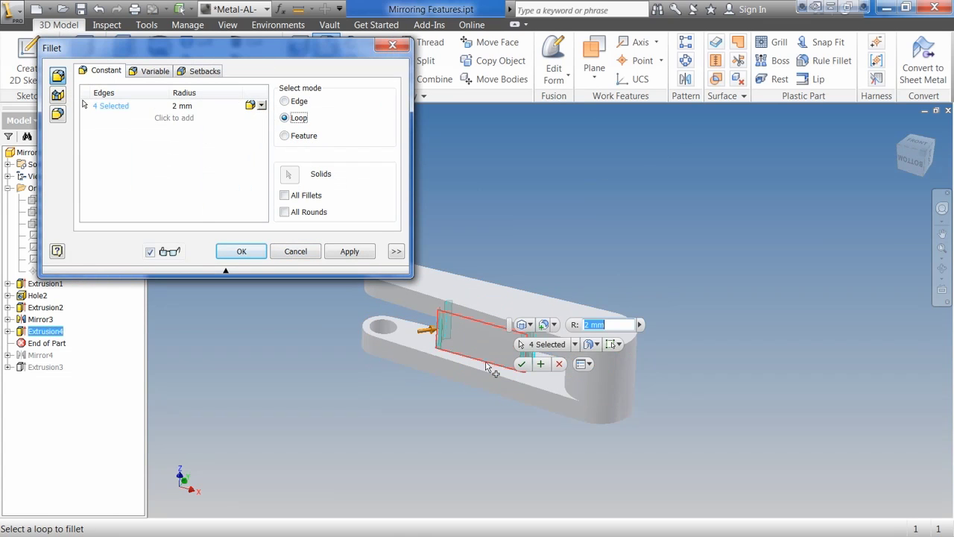
{"action": "middle_click_drag", "start_coordinate": [510, 378], "coordinate": [565, 334], "text": "shift"}
{"action": "left_click", "coordinate": [420, 430]}
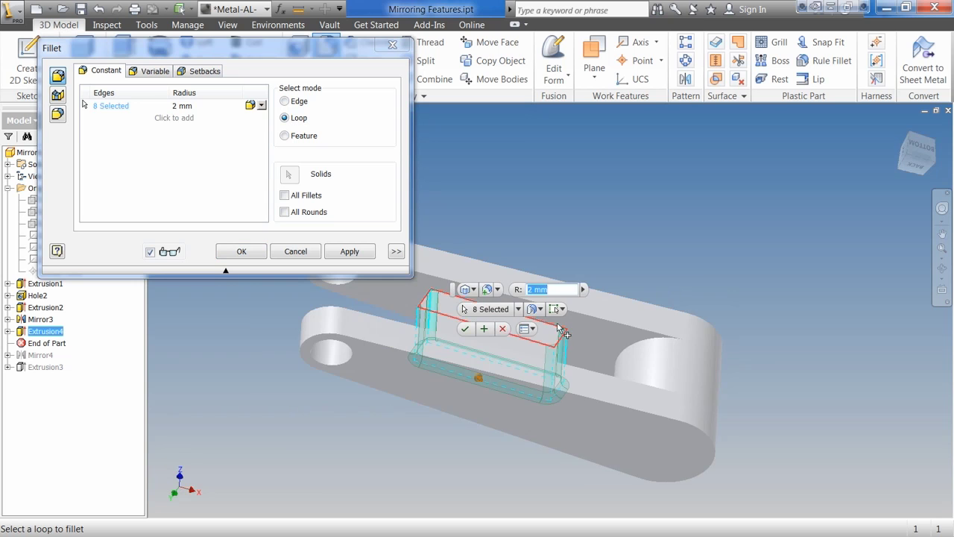
{"action": "left_click", "coordinate": [565, 329]}
{"action": "middle_click_drag", "start_coordinate": [578, 408], "coordinate": [578, 444], "text": "shift"}
{"action": "left_click_drag", "start_coordinate": [550, 352], "coordinate": [703, 170]}
{"action": "left_click", "coordinate": [260, 270]}
{"action": "middle_click_drag", "start_coordinate": [293, 293], "coordinate": [595, 357], "text": "shift"}
{"action": "left_click", "coordinate": [716, 209]}
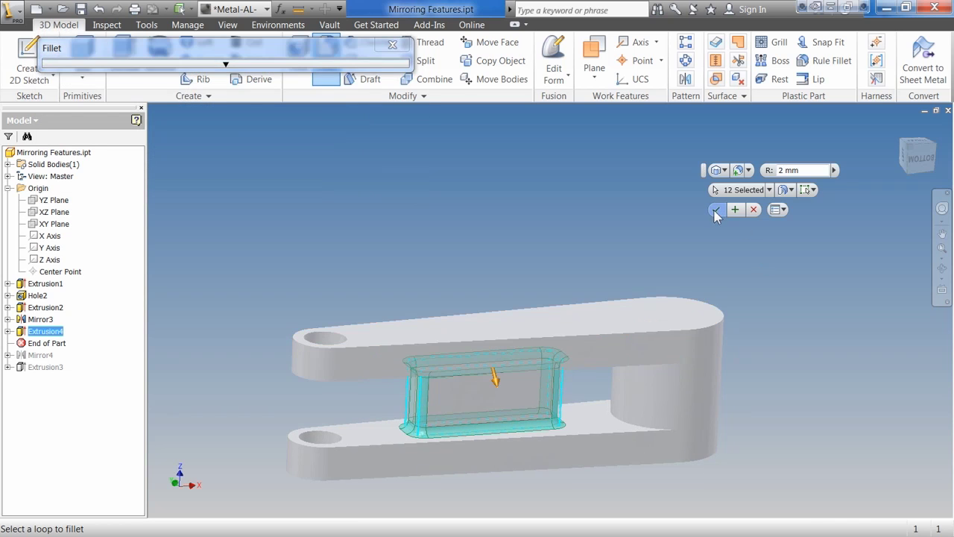
Roll the part history forward by moving the End of Part marker to directly after Extrusion3.
{"action": "middle_click_drag", "start_coordinate": [718, 209], "coordinate": [718, 213], "text": "shift"}
{"action": "key", "text": "F5"}
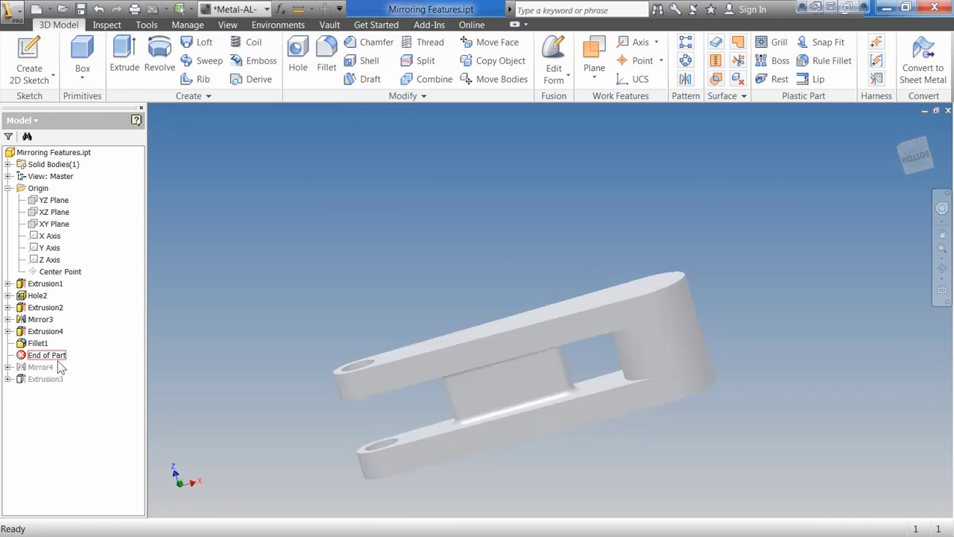
{"action": "left_click_drag", "start_coordinate": [59, 356], "coordinate": [60, 385]}
{"action": "key", "text": "F5"}
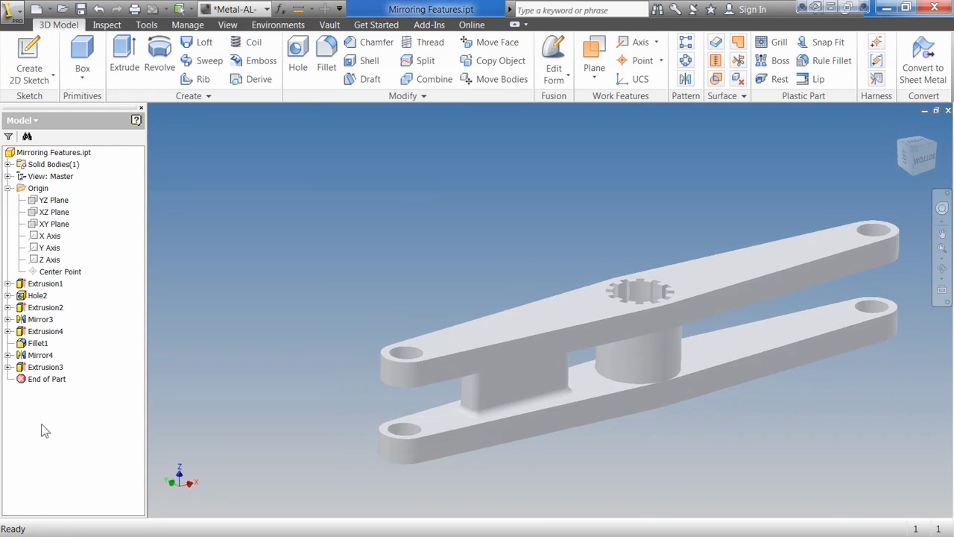
{"action": "key", "text": "F5"}
{"action": "key", "text": "F5"}
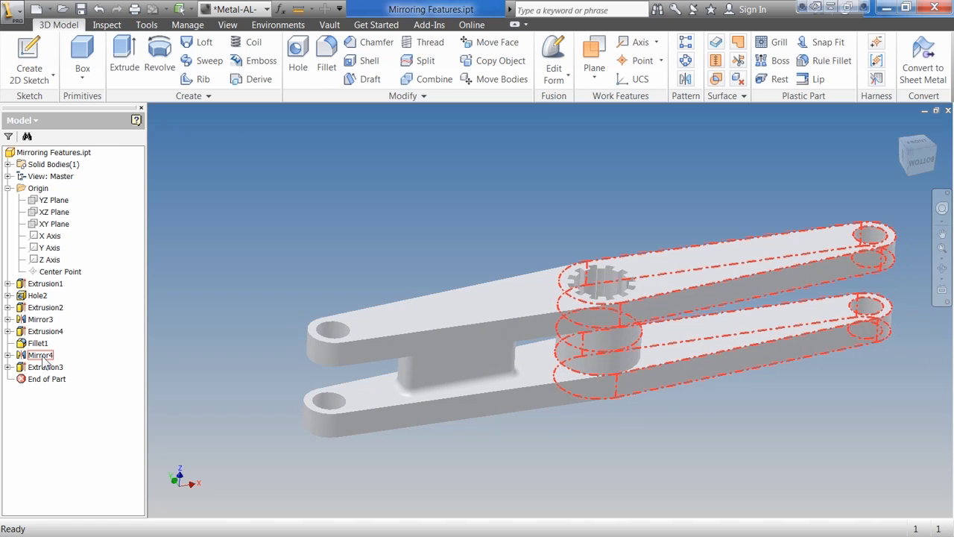
Edit Mirror4 to include the bridging block Extrusion4 and its fillet Fillet1 among the mirrored features.
{"action": "left_click", "coordinate": [40, 355]}
{"action": "left_click", "coordinate": [36, 355]}
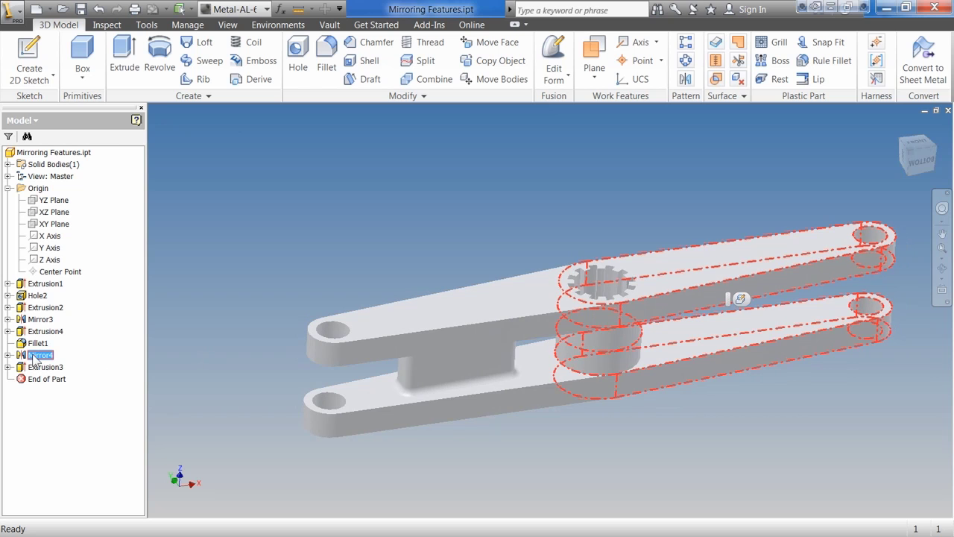
{"action": "double_click", "coordinate": [33, 359]}
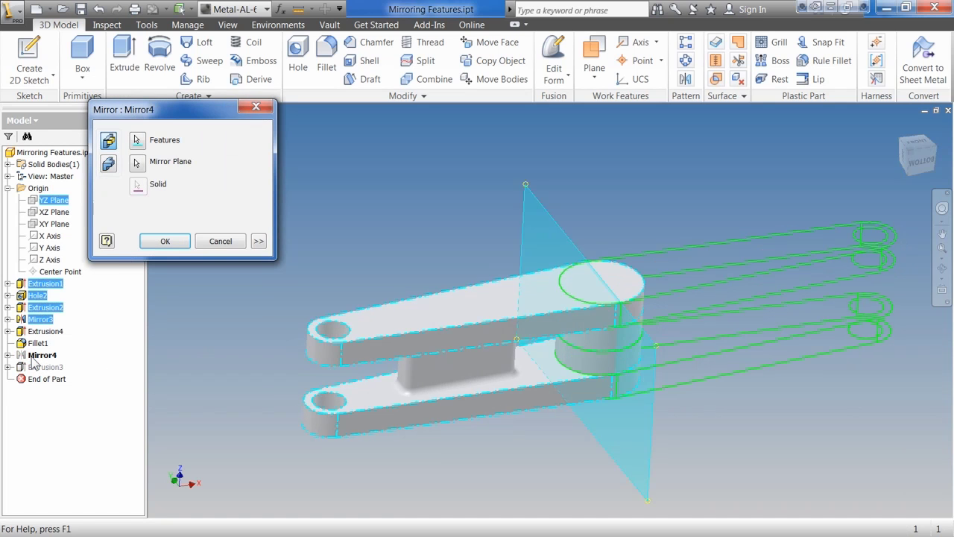
{"action": "left_click", "coordinate": [138, 143]}
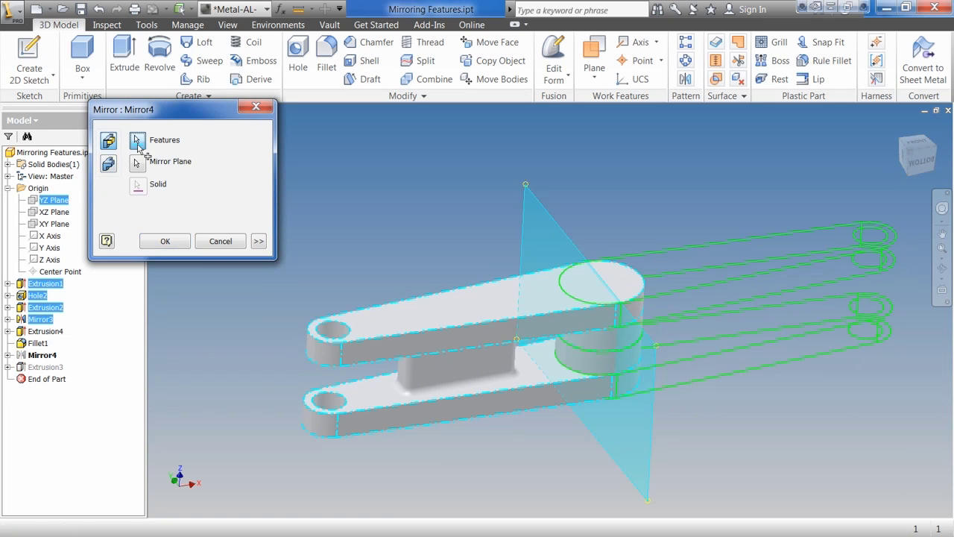
{"action": "left_click", "coordinate": [43, 330]}
{"action": "left_click", "coordinate": [40, 344]}
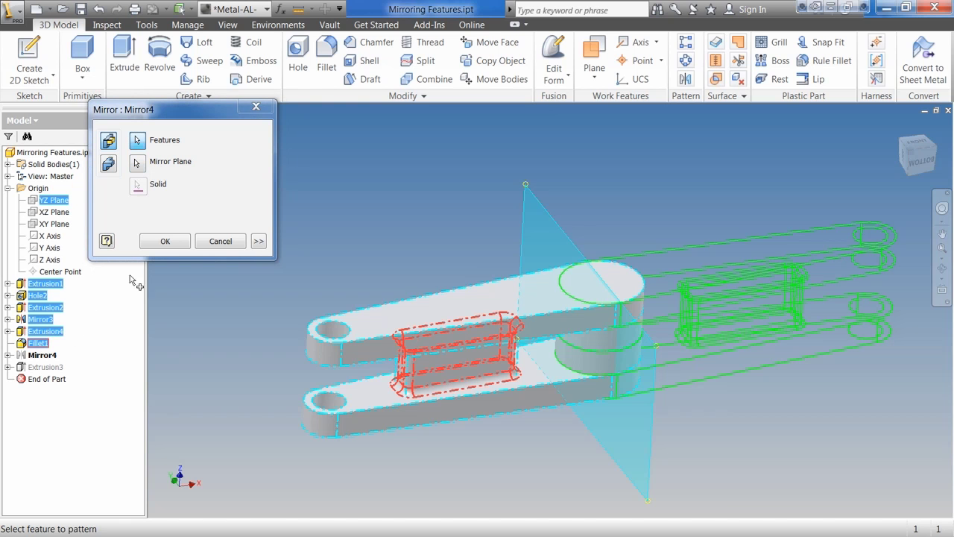
{"action": "left_click", "coordinate": [164, 241]}
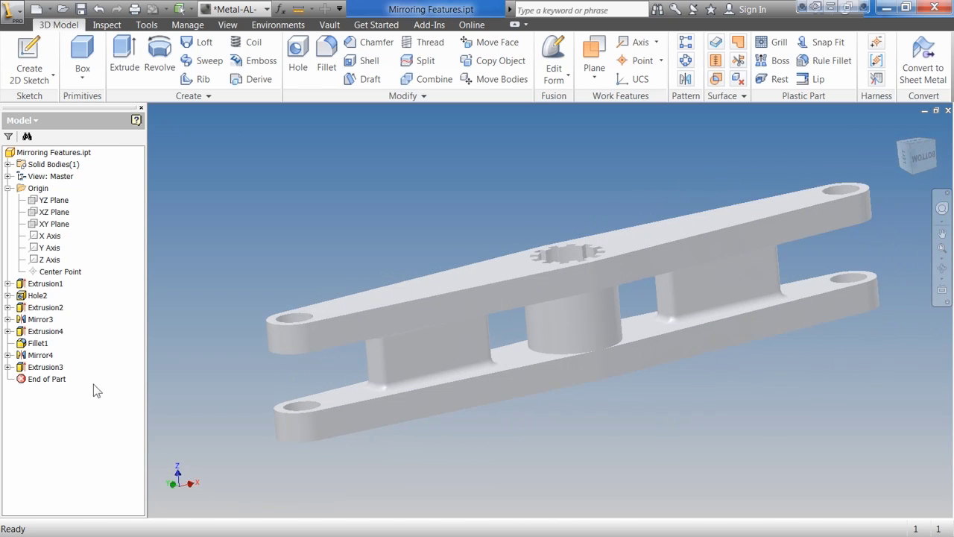
Edit Mirror4 again to remove Fillet1 from the mirrored features while keeping Extrusion4 selected.
{"action": "double_click", "coordinate": [39, 355]}
{"action": "right_click", "coordinate": [28, 357]}
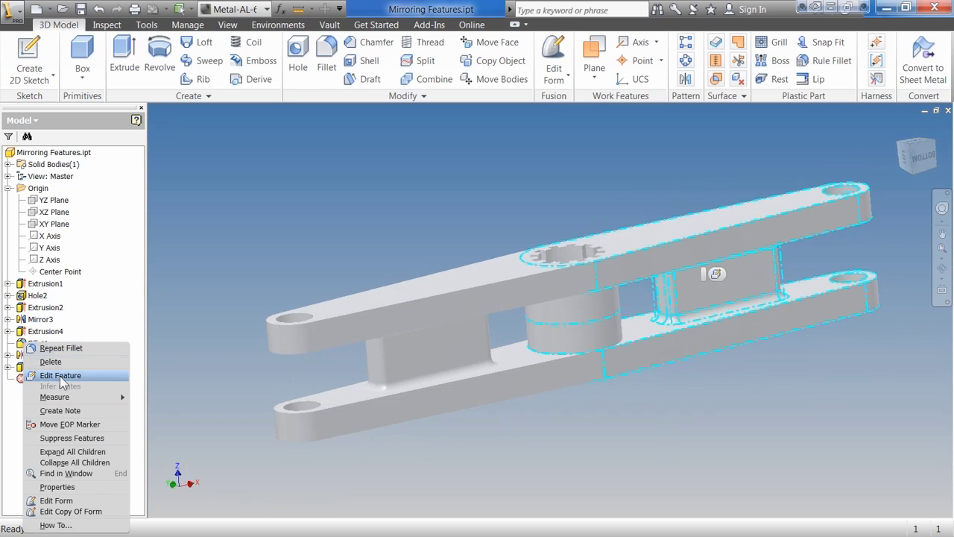
{"action": "left_click", "coordinate": [59, 375]}
{"action": "left_click", "coordinate": [142, 146]}
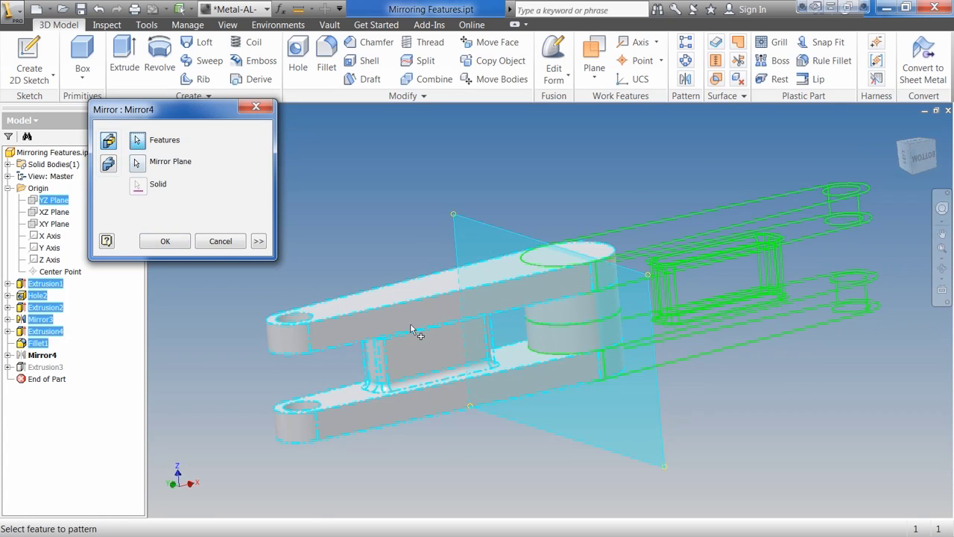
{"action": "left_click", "coordinate": [380, 388], "text": "ctrl"}
{"action": "middle_click_drag", "start_coordinate": [205, 481], "coordinate": [378, 460], "text": "shift"}
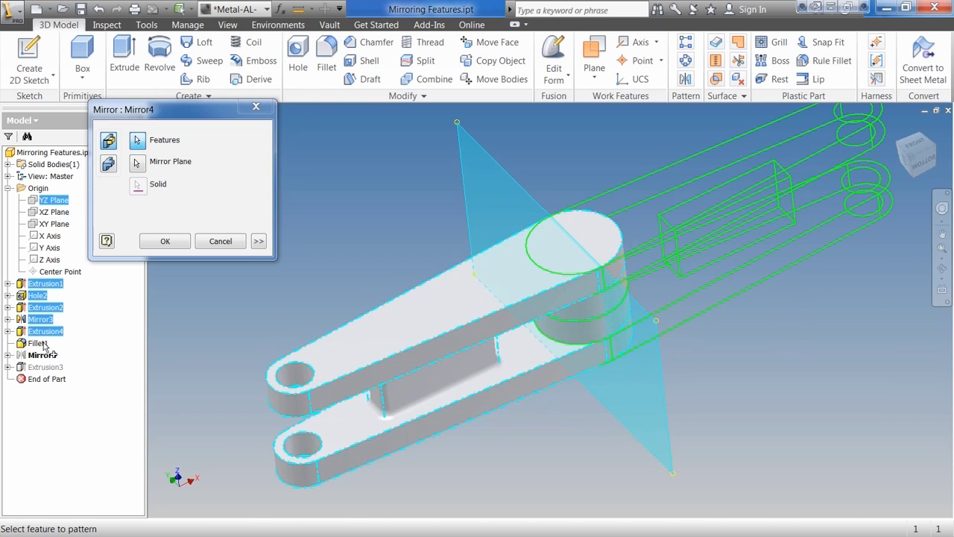
{"action": "left_click", "coordinate": [149, 244]}
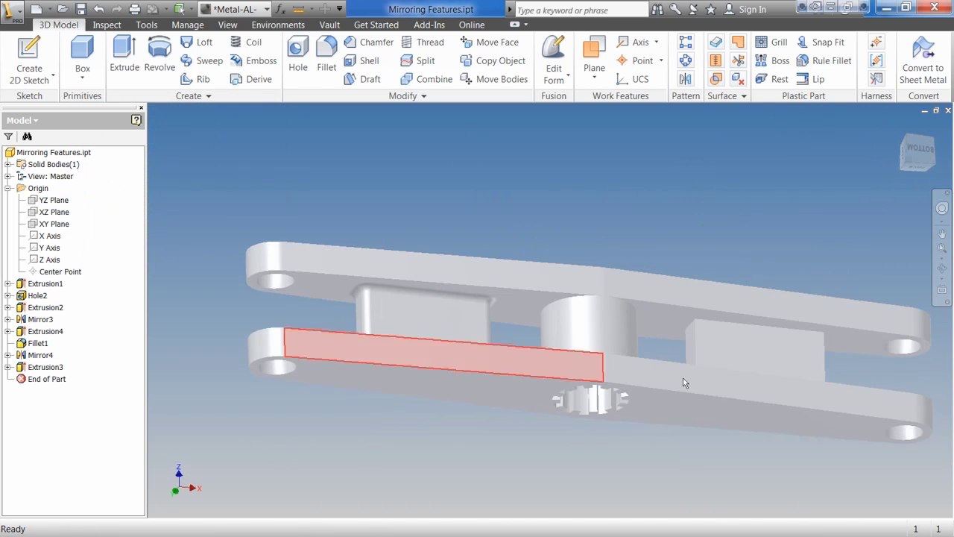